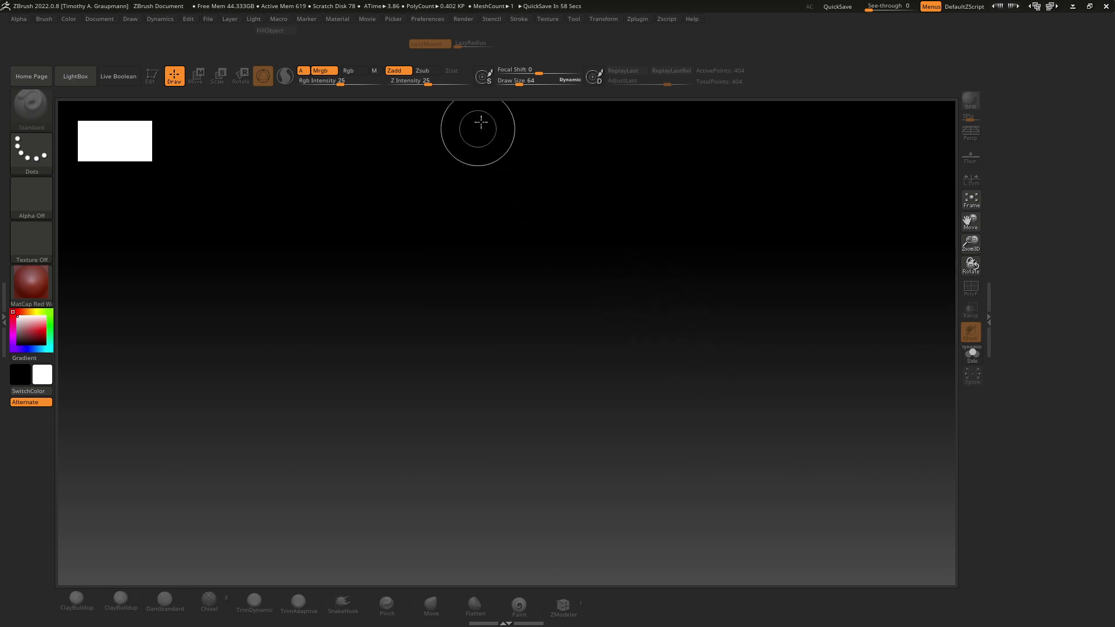
- Dock the Tool palette in the right tray and bring up its list of tools
left_click(579, 21)
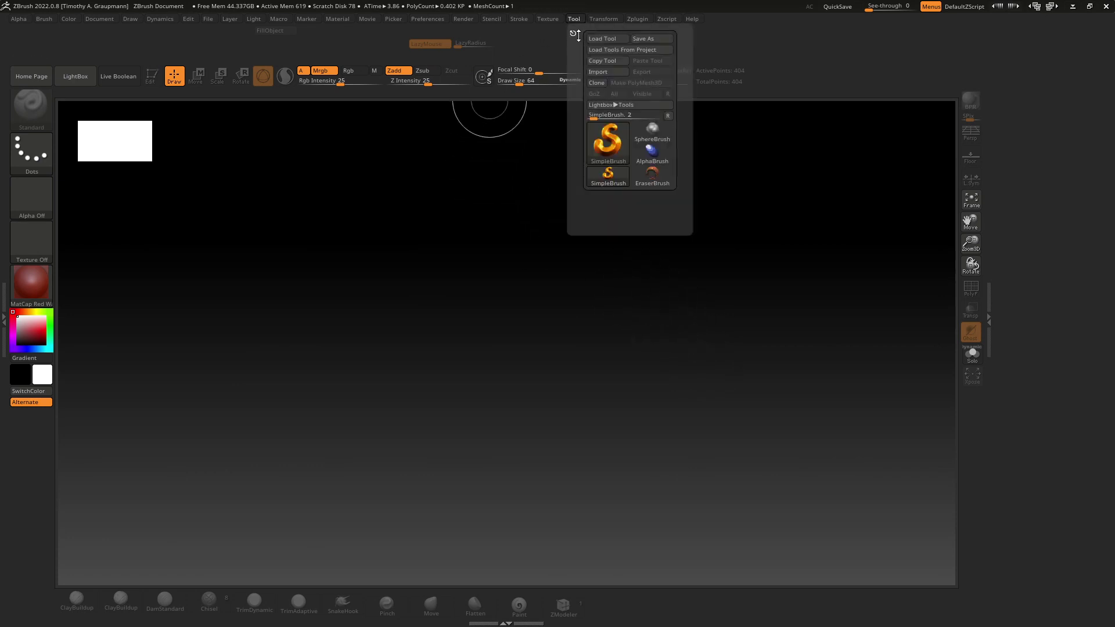
left_click_drag(575, 35, 1039, 130)
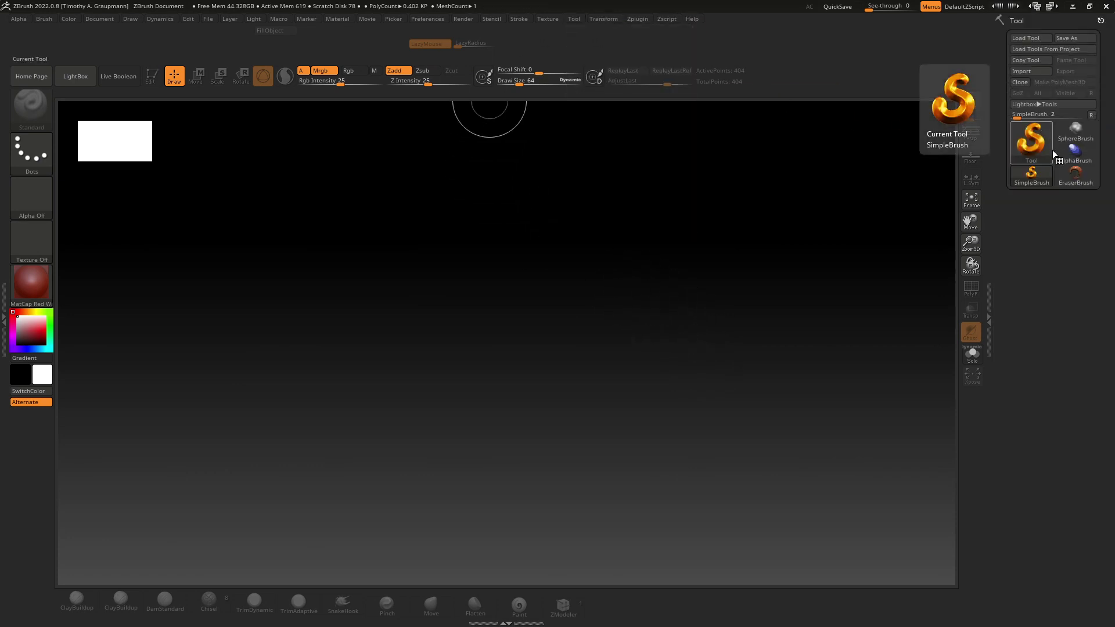
left_click(1032, 161)
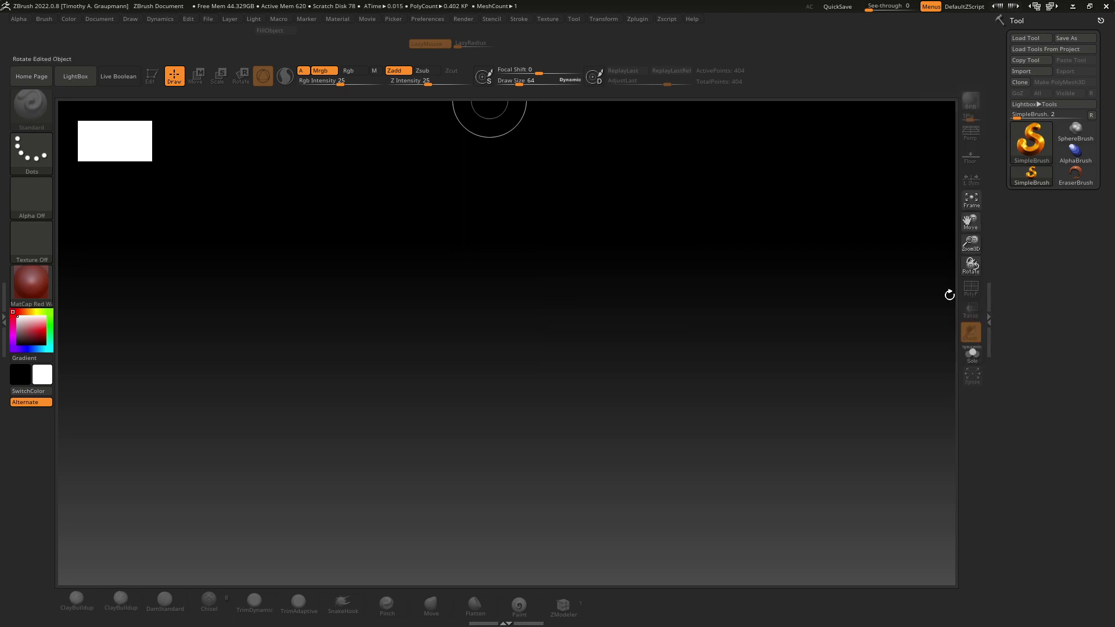
- Make PolyMesh3D the current tool, draw the star on the canvas, and enter Edit mode
left_click(1039, 146)
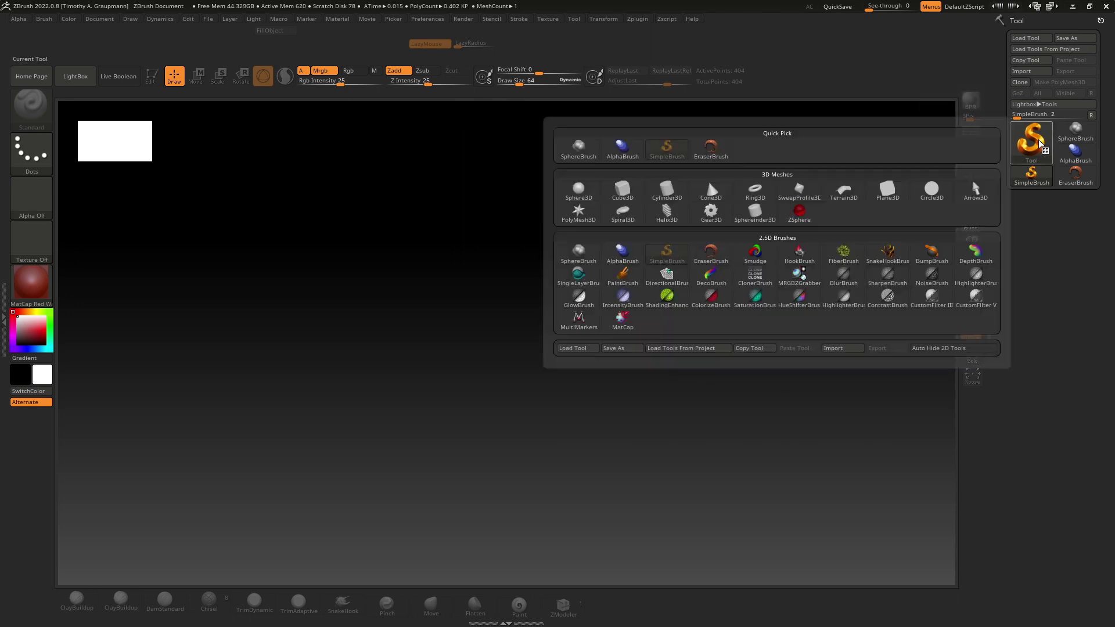
left_click(574, 213)
left_click_drag(464, 368, 689, 592)
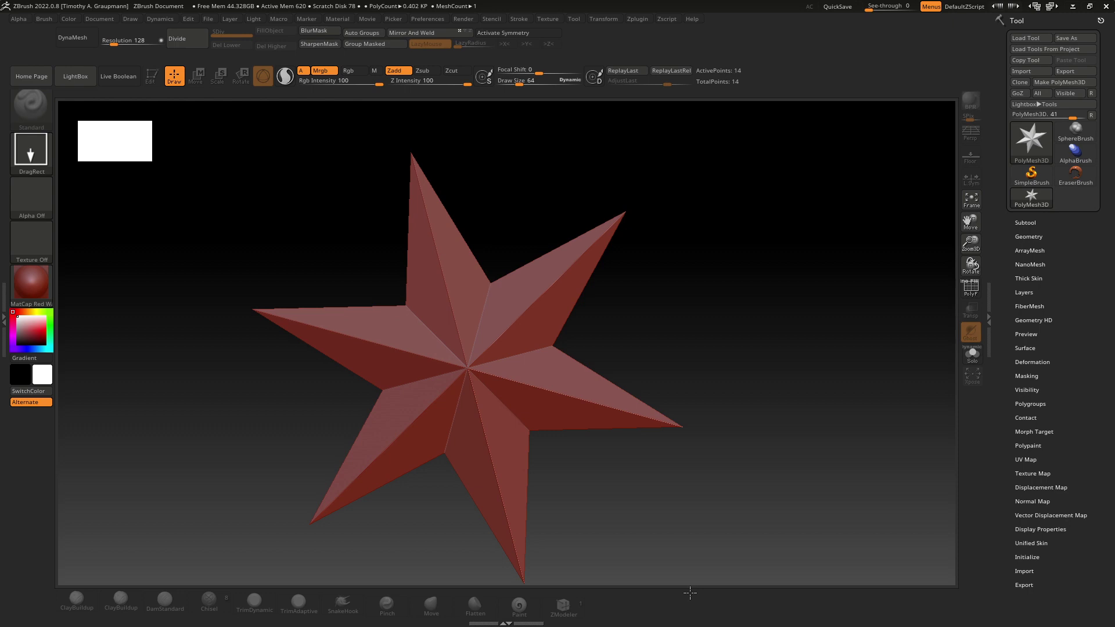
left_click(152, 76)
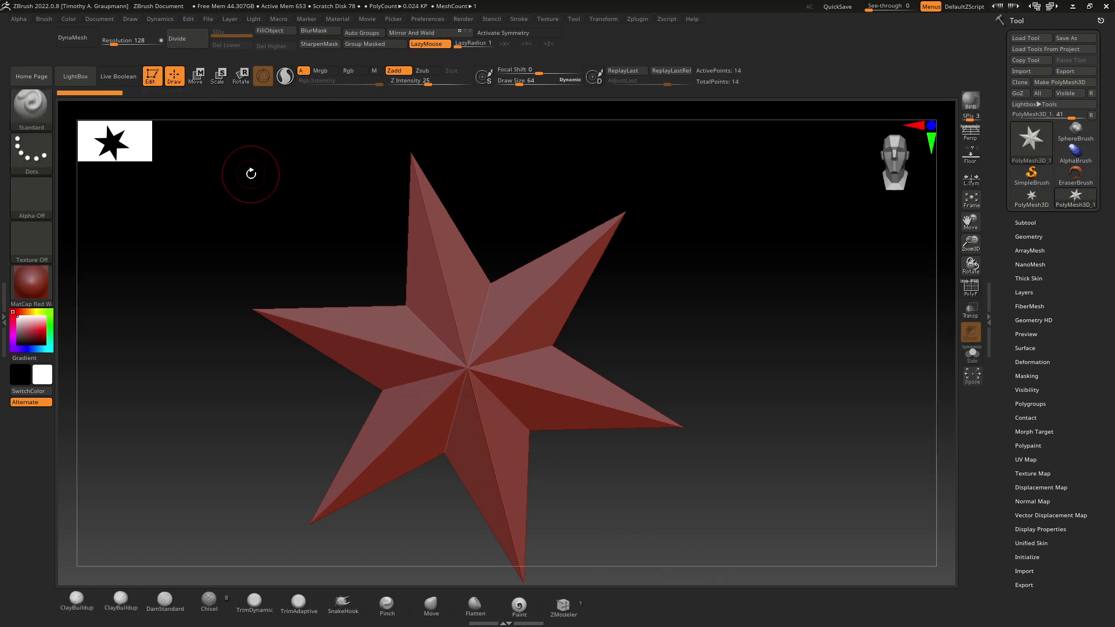
- Reinitialize the star as a QCube with X Res 1, Y Res 1 and raised Z Res
left_click(1033, 557)
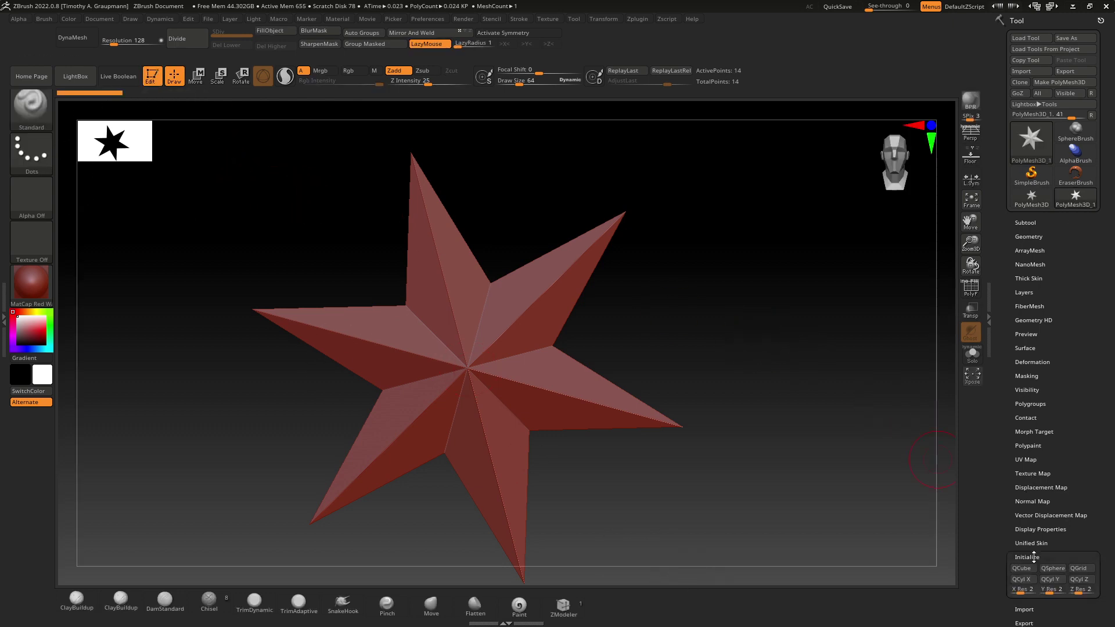
left_click(1011, 589)
left_click(1043, 589)
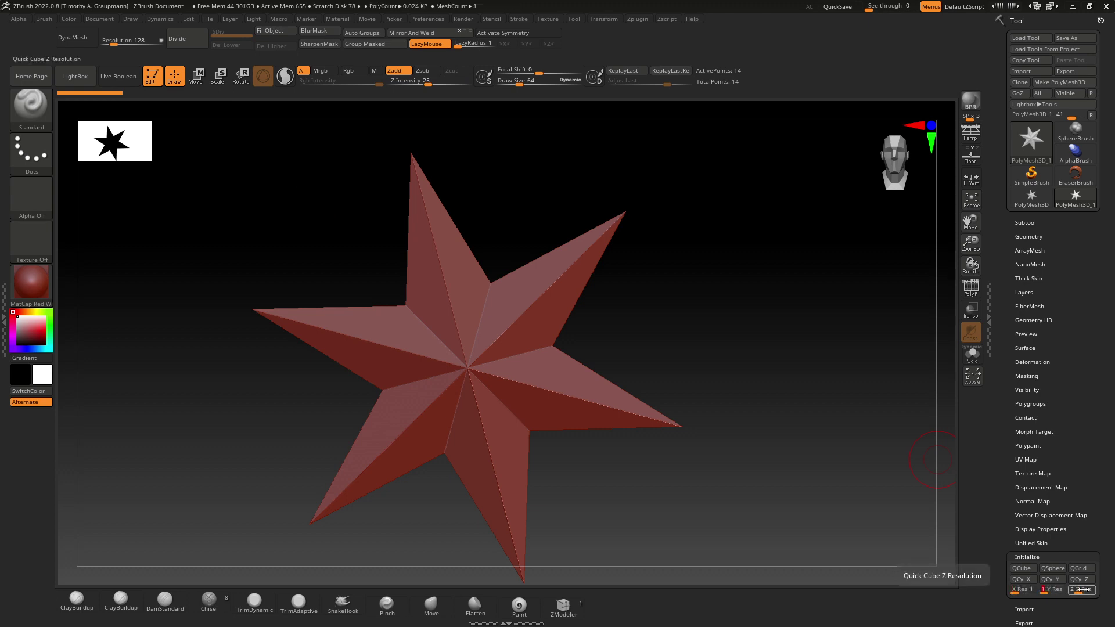
left_click_drag(1081, 589, 1087, 589)
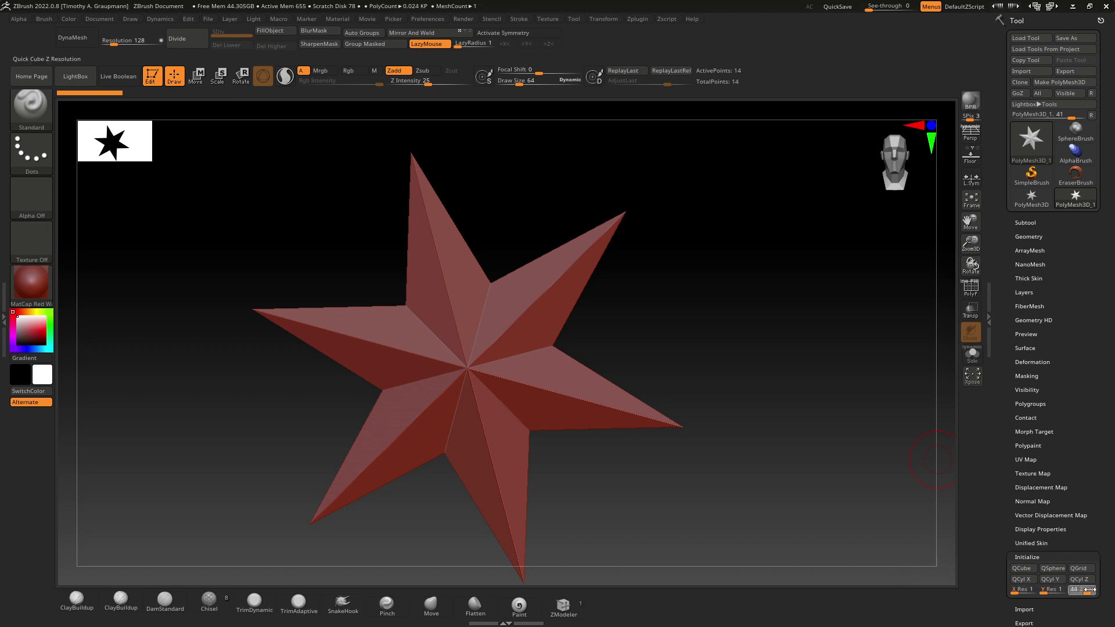
left_click(1021, 568)
- Frame the thin cube, set Draw Size to 1, and switch to the Move gizmo
left_click_drag(907, 156, 904, 174)
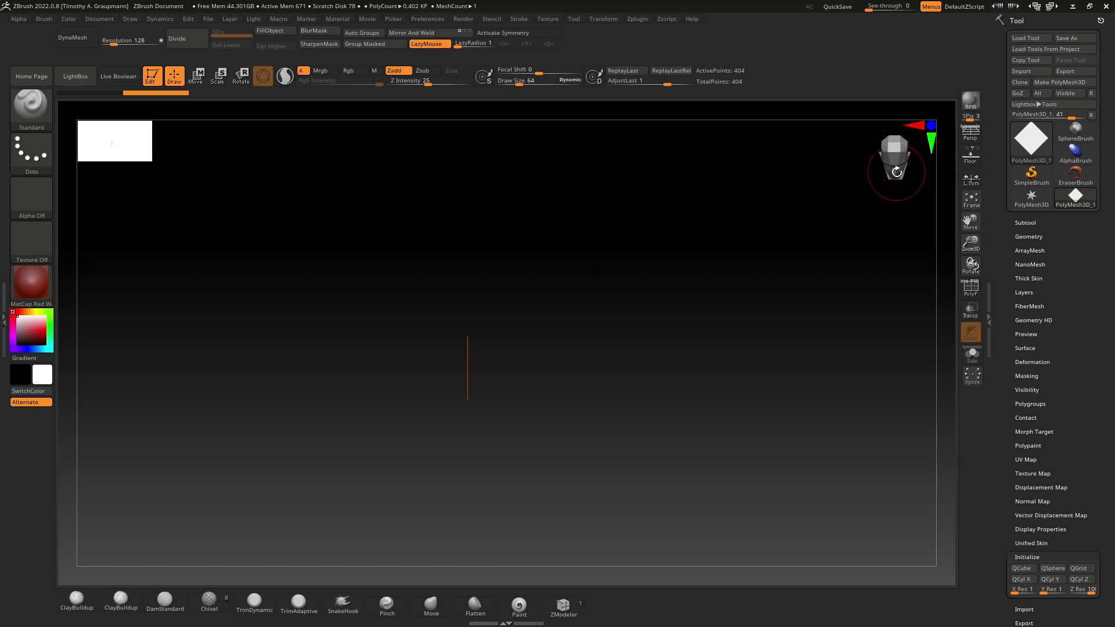
key("f")
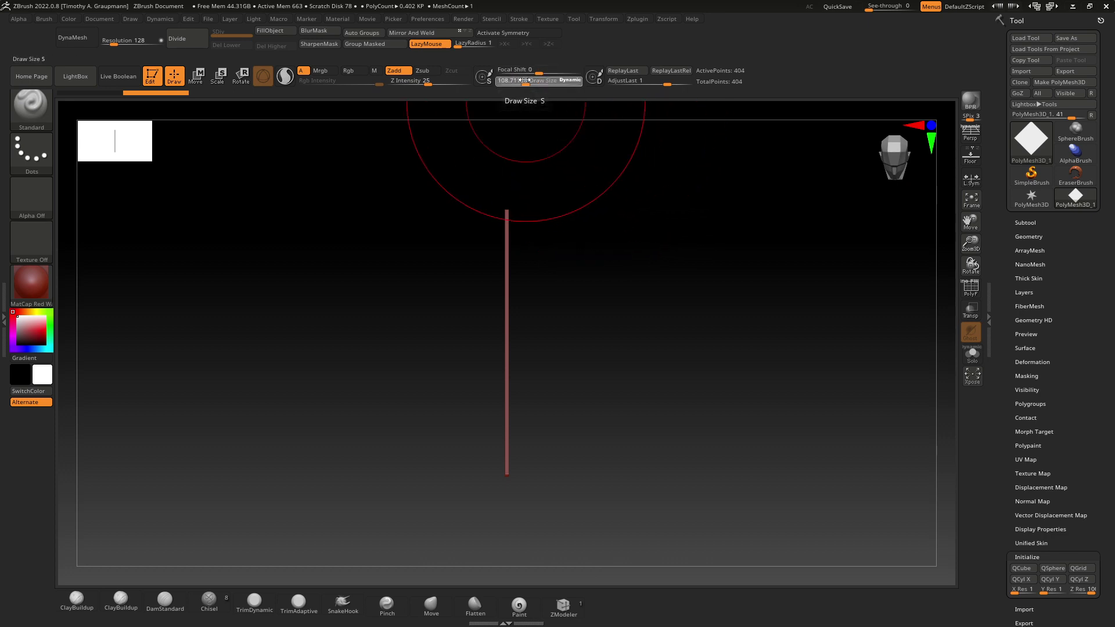
left_click_drag(518, 81, 498, 80)
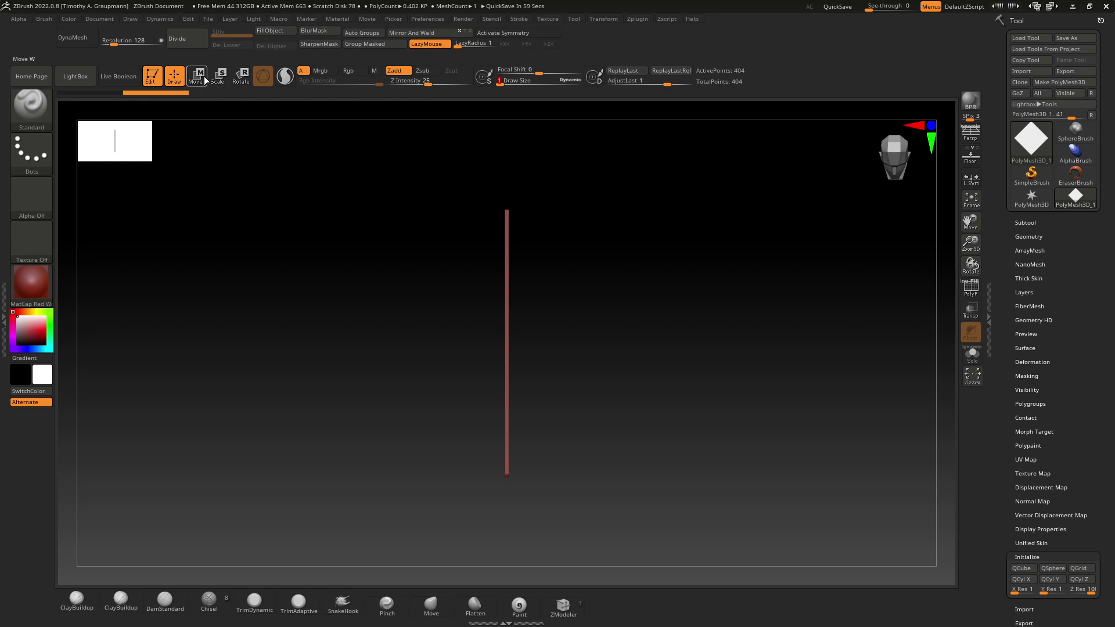
left_click(196, 74)
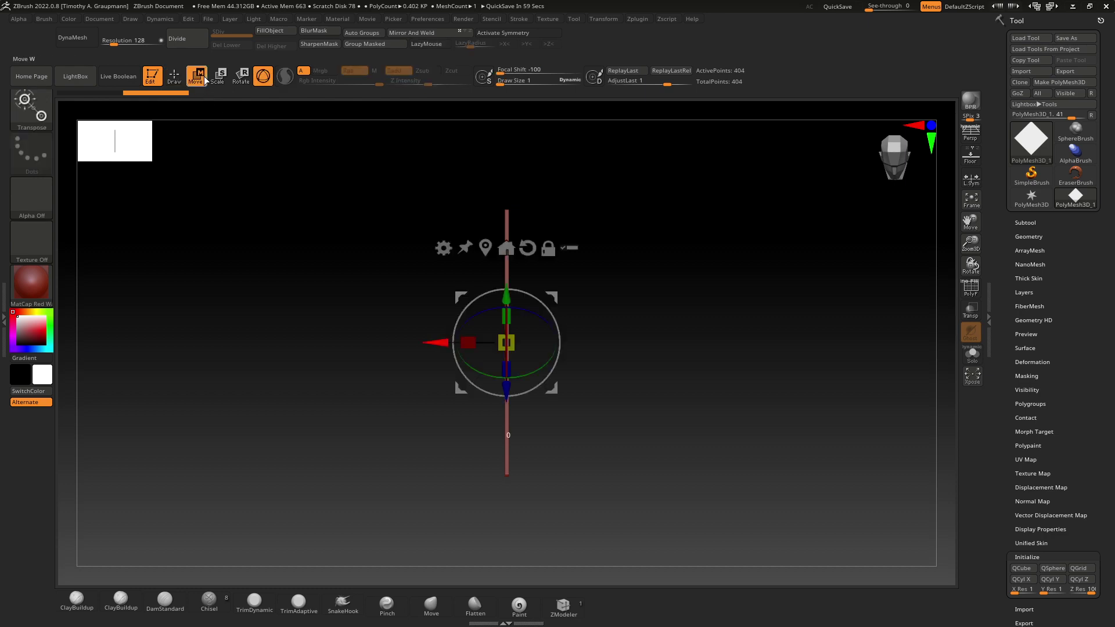
- Add a Bend Arc deformer, align it along the rod, and bend it into a closed ring
left_click(443, 248)
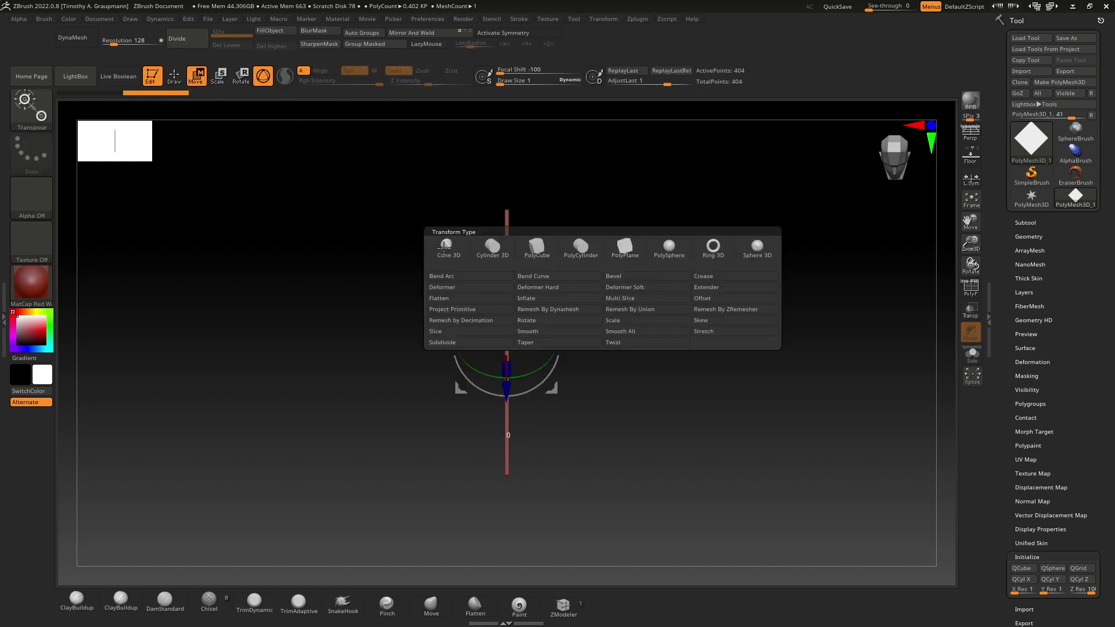
left_click(448, 279)
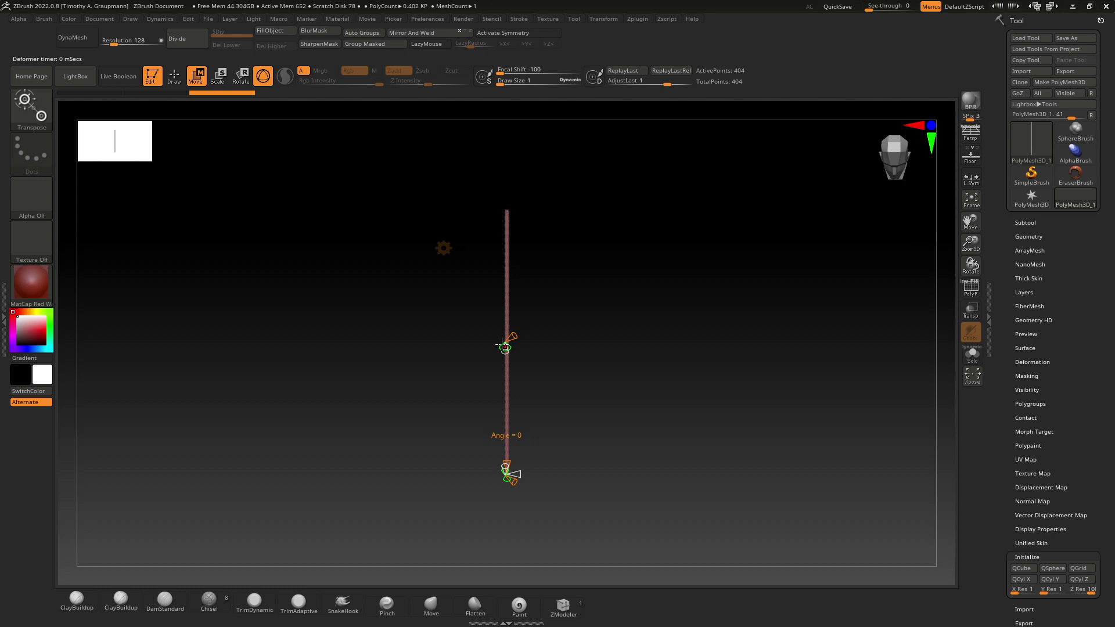
left_click_drag(502, 345, 526, 552)
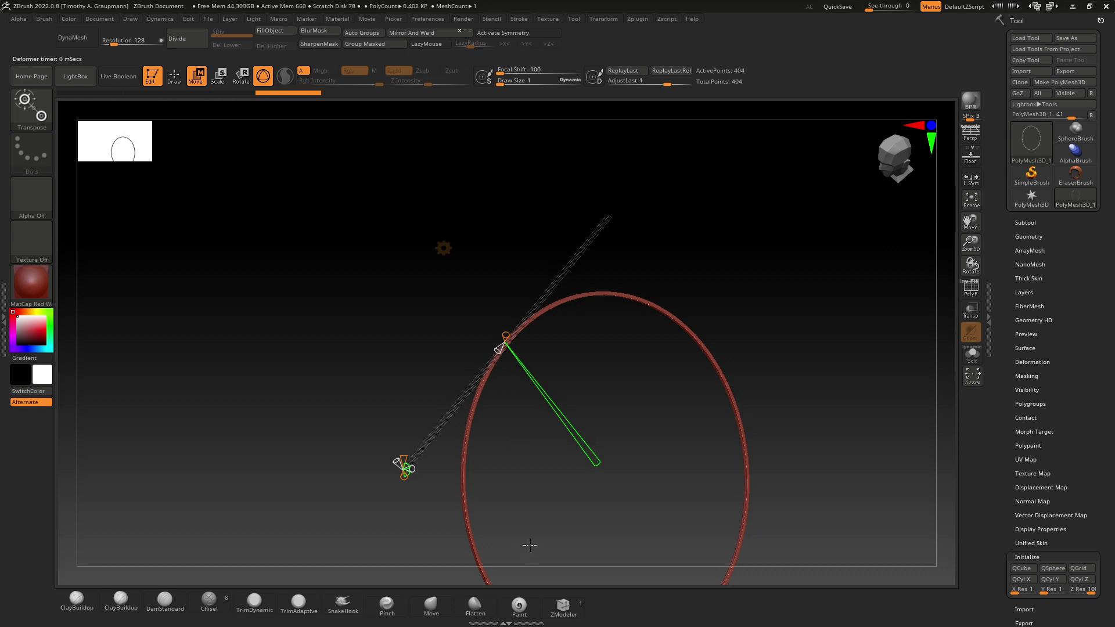
left_click_drag(595, 461, 595, 462)
left_click_drag(757, 418, 542, 403)
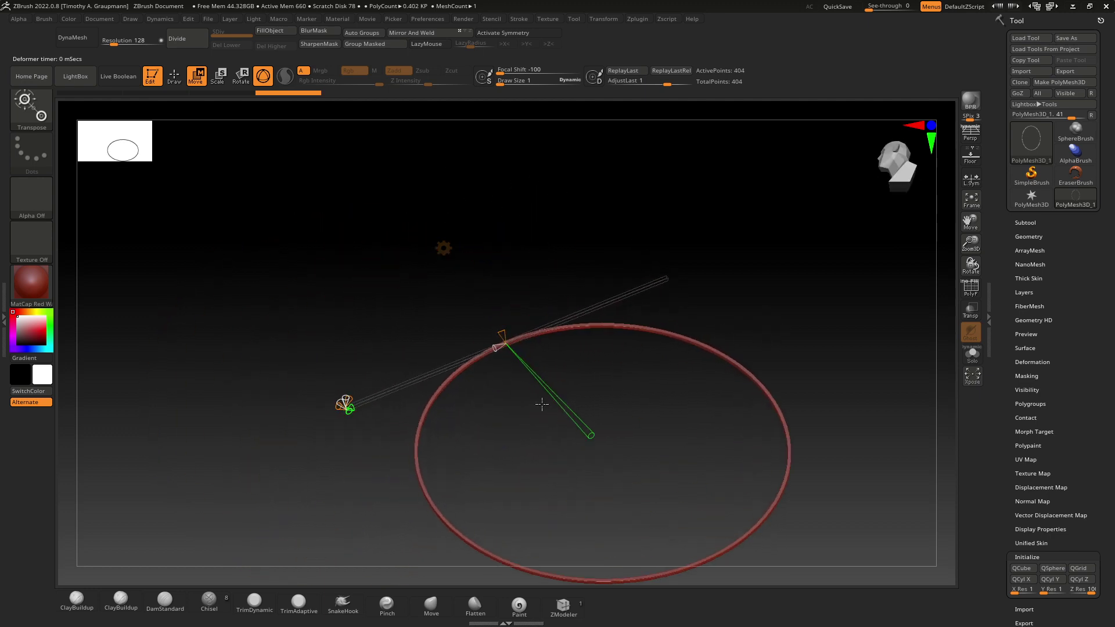
- Twist the ring open into a flat spiral using the Bend Arc's end handle
left_click(339, 408)
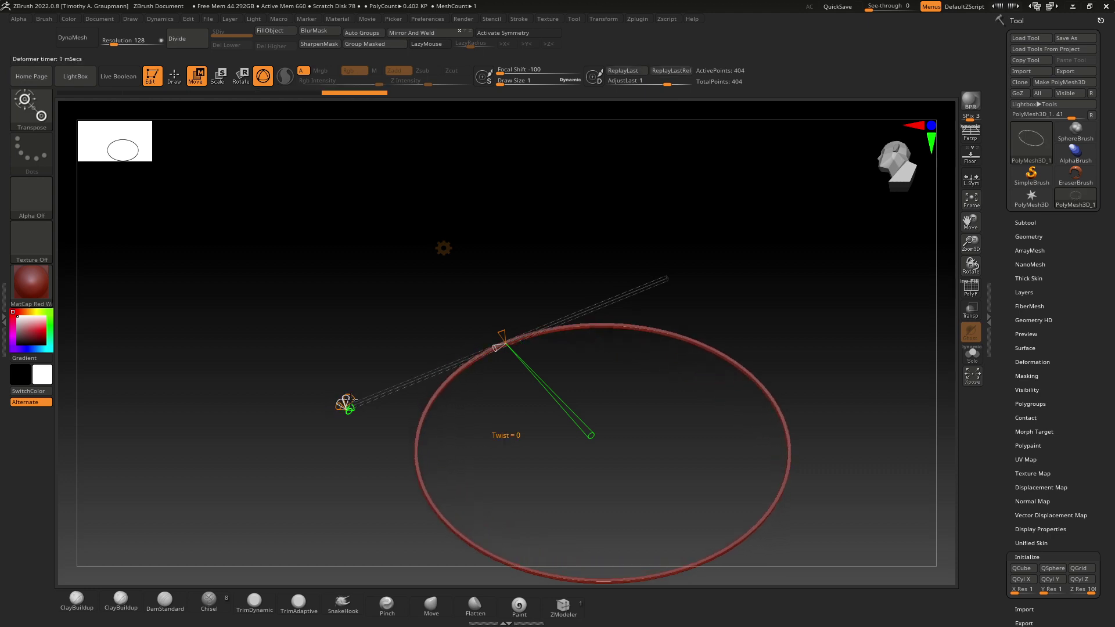
left_click_drag(348, 399, 392, 392)
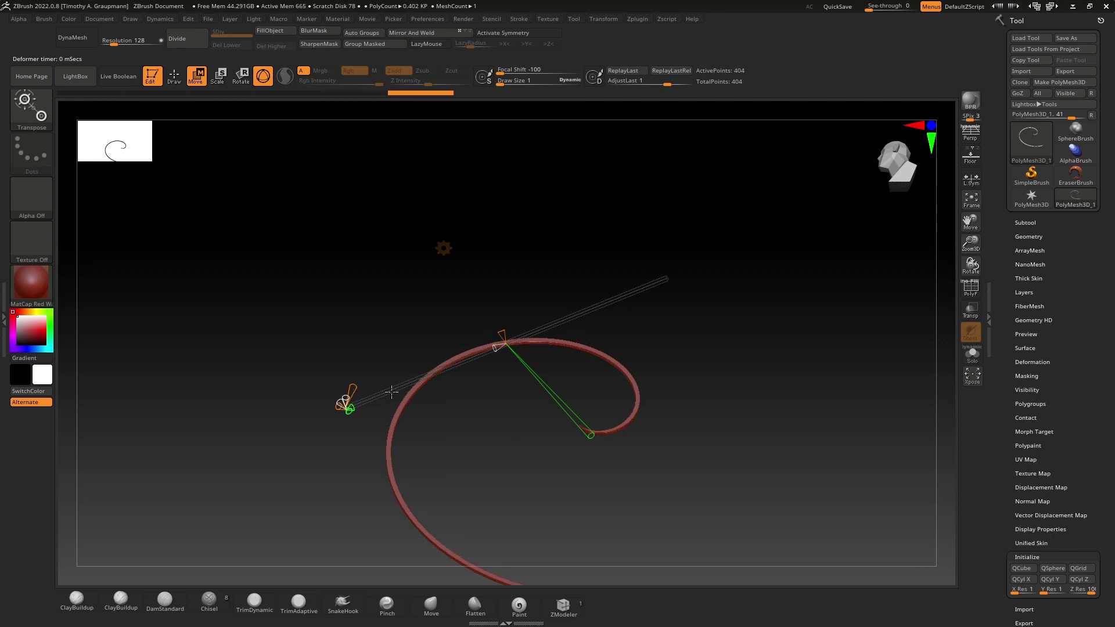
left_click_drag(707, 413, 752, 226)
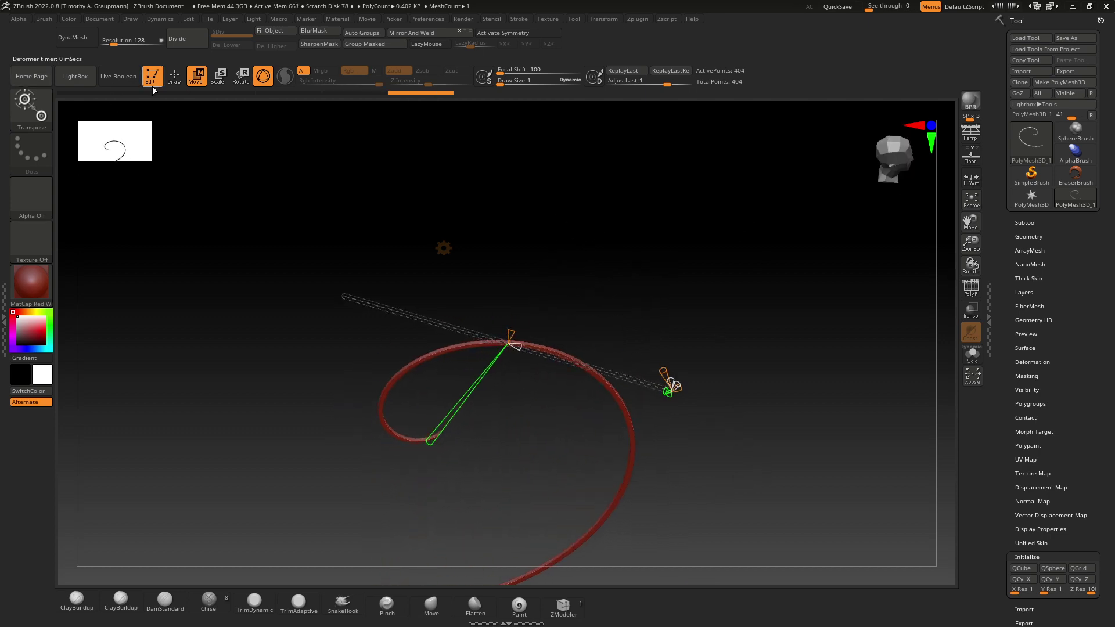
- Leave the deformer and orbit, flip and pan until the whole spiral fits the view
left_click(174, 75)
left_click_drag(722, 420, 883, 164)
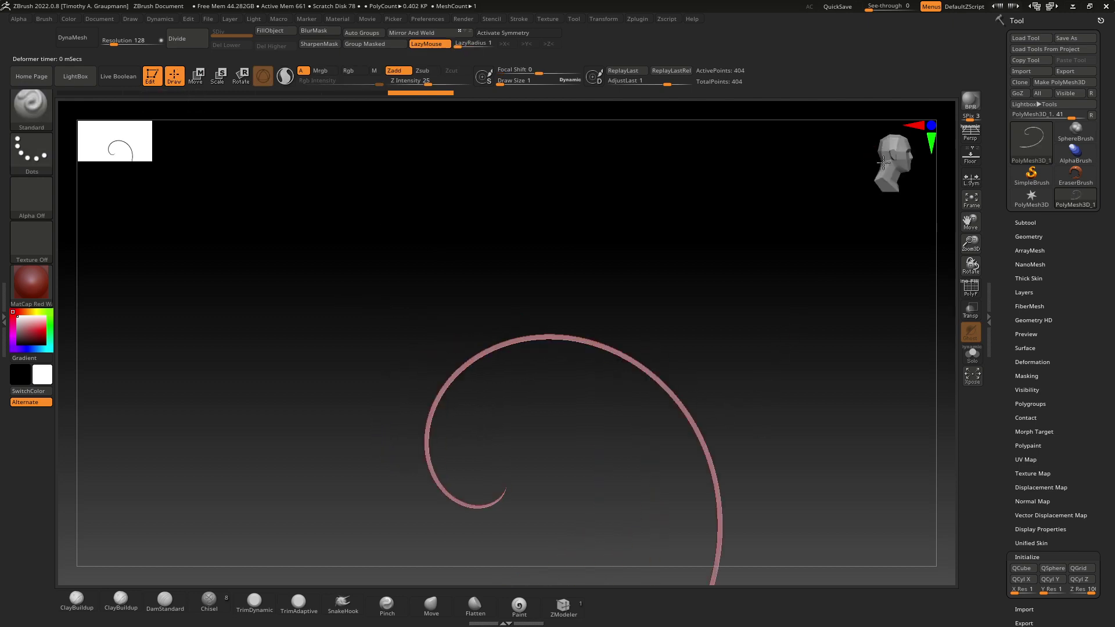
left_click(923, 130)
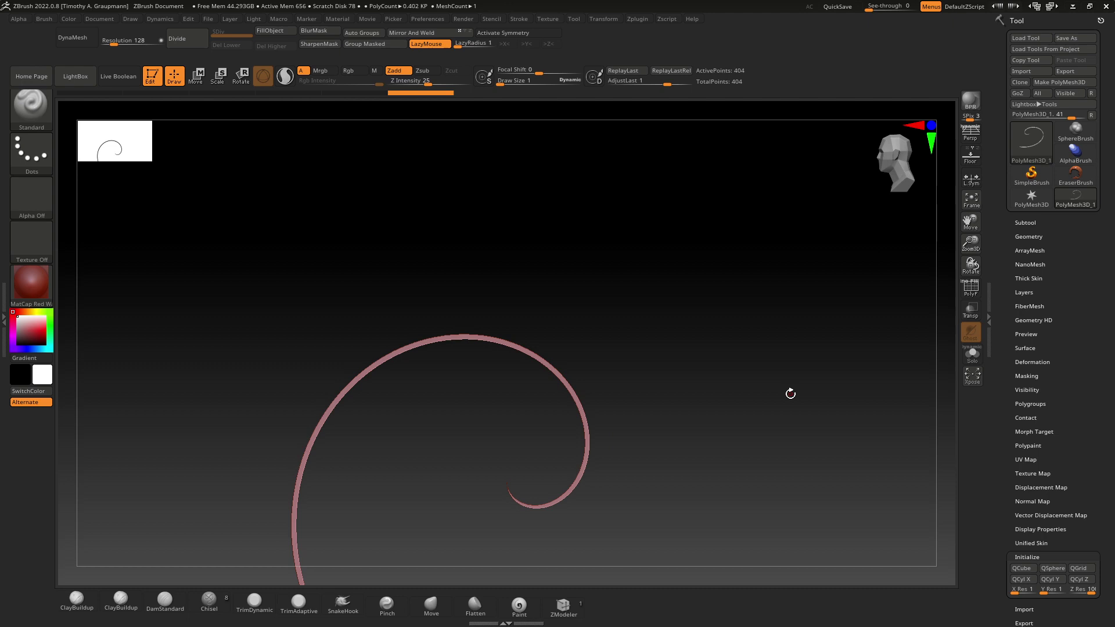
left_click_drag(770, 446, 736, 323, "alt")
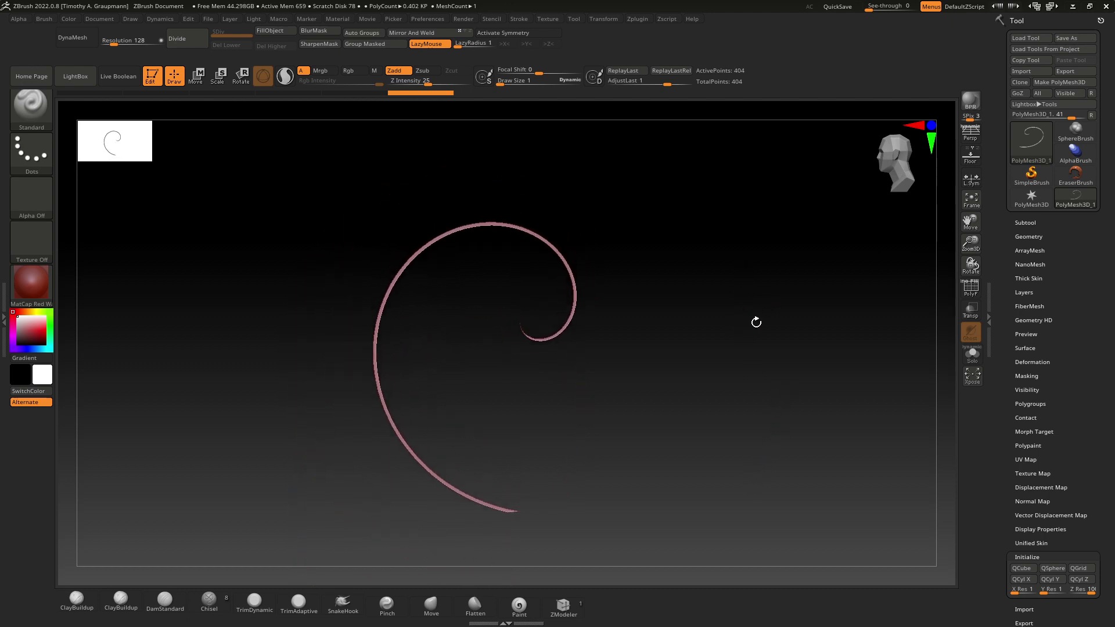
- Cycle top and front views, settle on the edge-on front view, and enable transpose mode
left_click(930, 144)
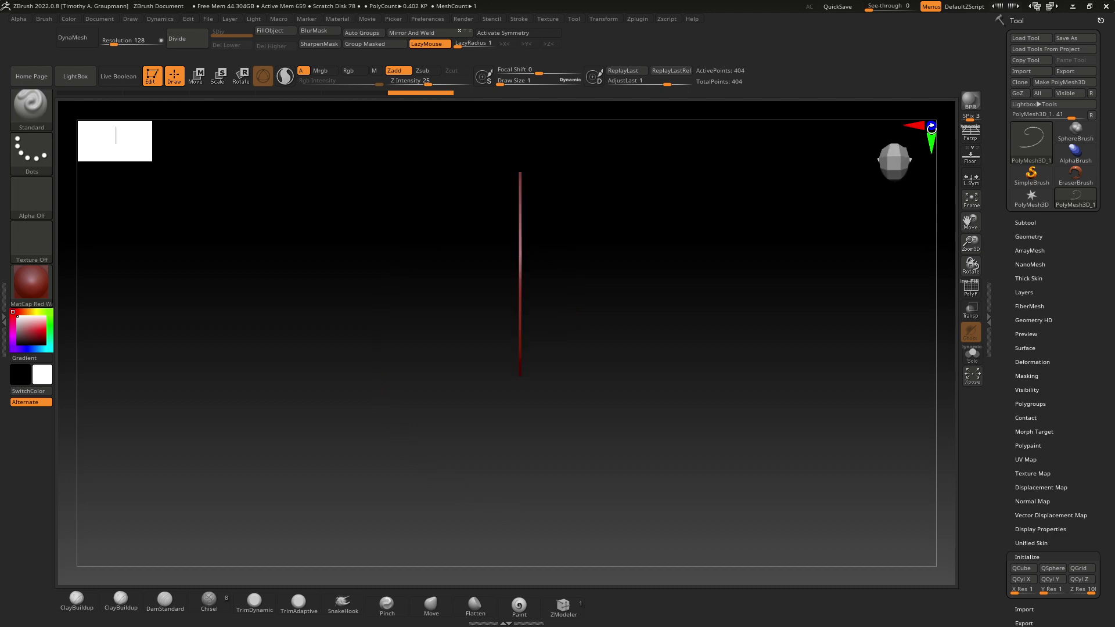
left_click(931, 125)
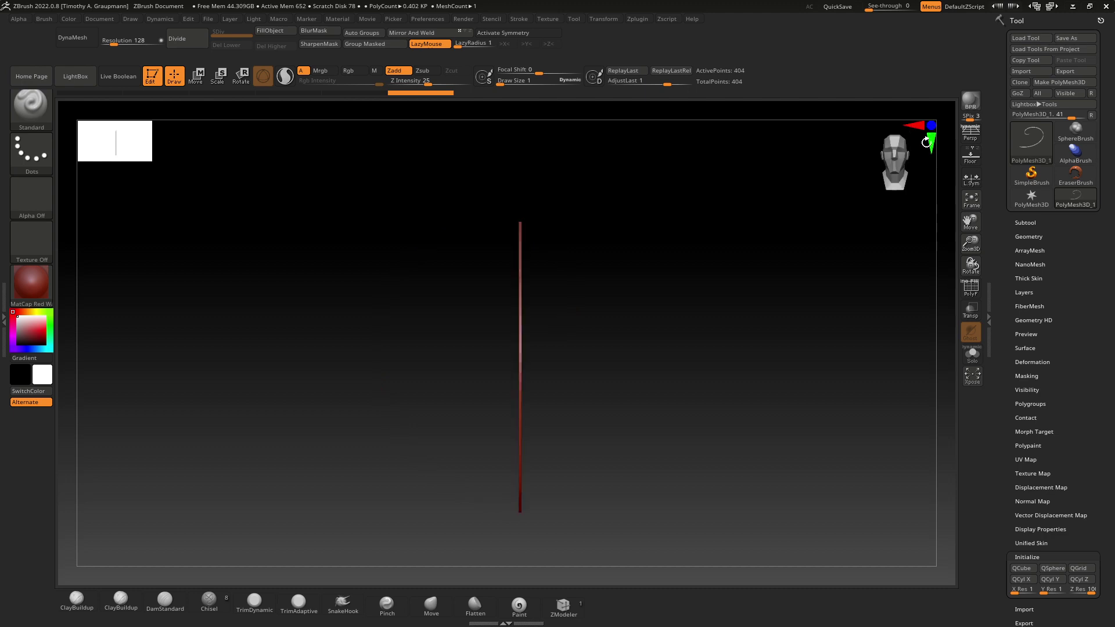
left_click(930, 145)
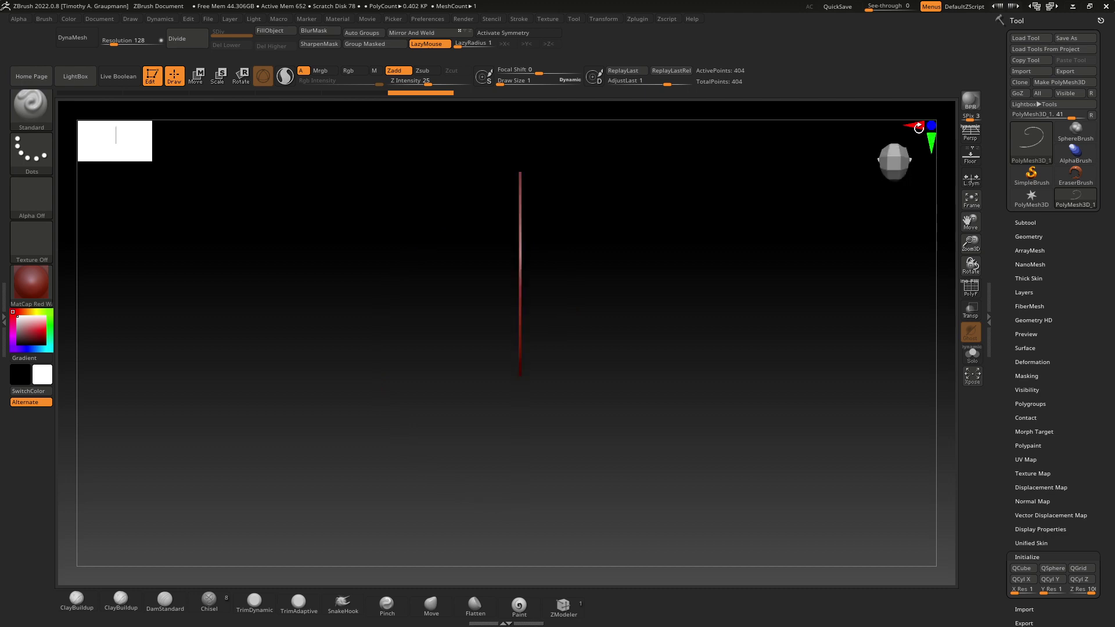
left_click(916, 127)
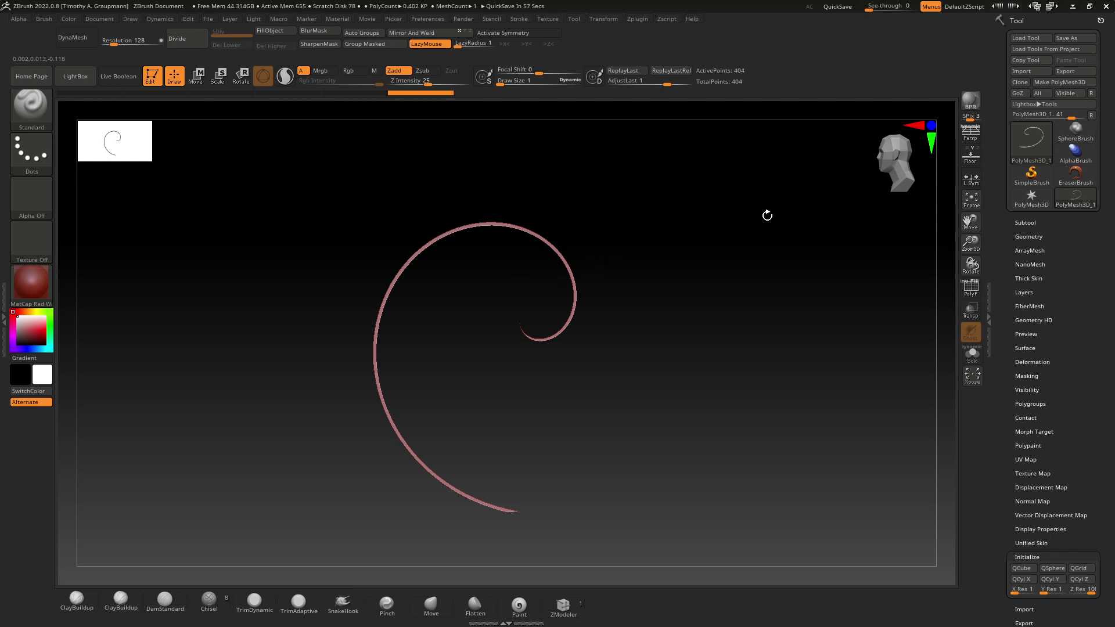
left_click(933, 126)
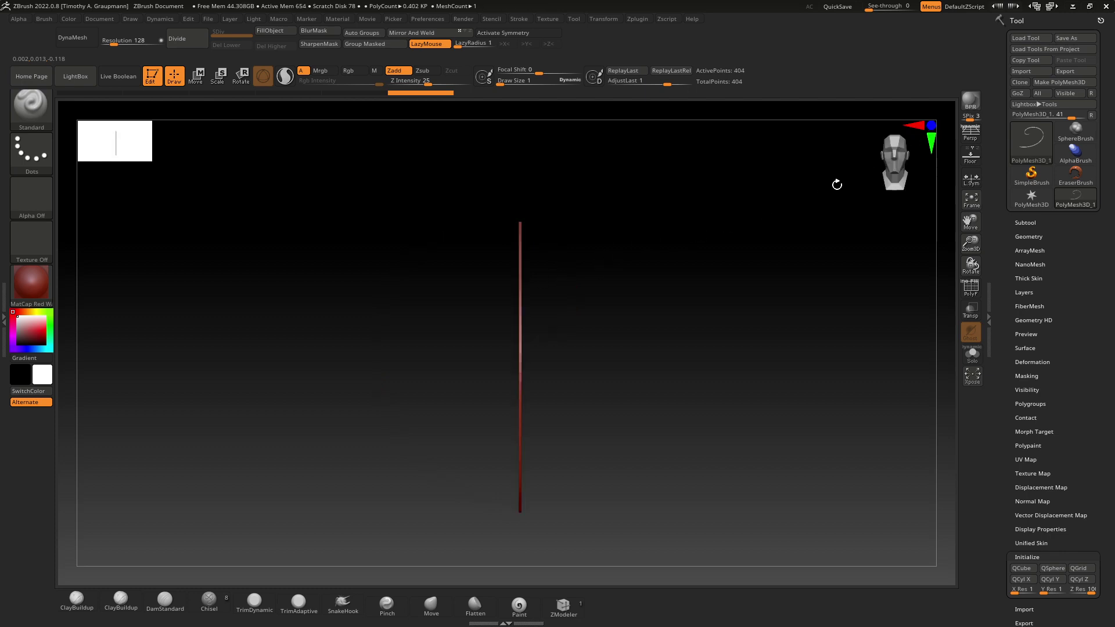
key("w")
key("e")
- Select the Gizmo 3D type, rotate the spiral 90° to face front, and return to Draw mode
left_click(200, 79)
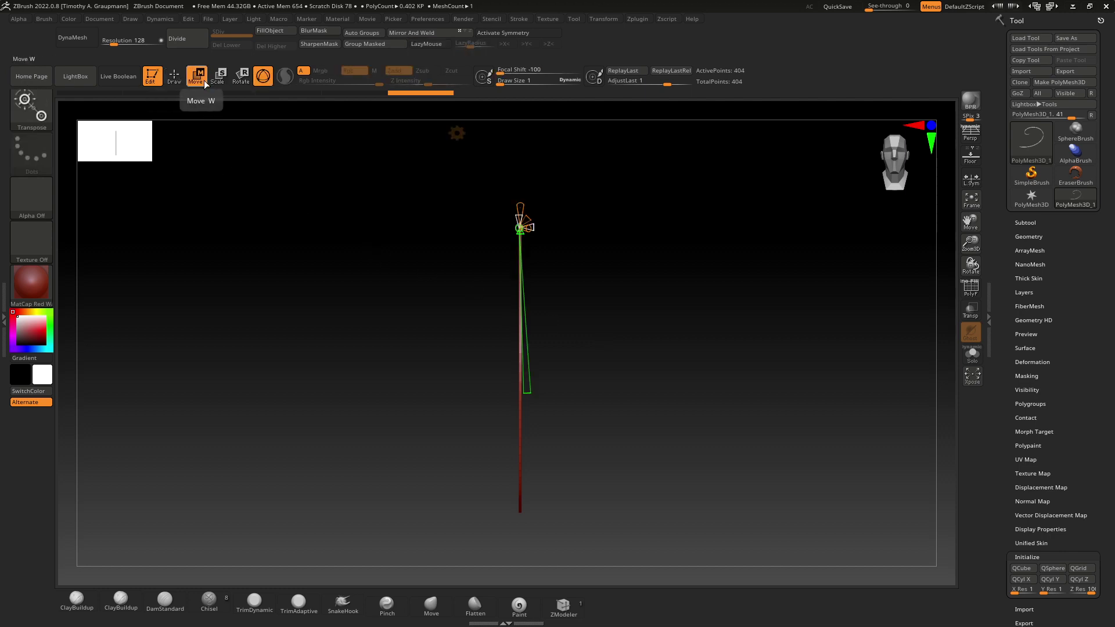
key("ctrl+z")
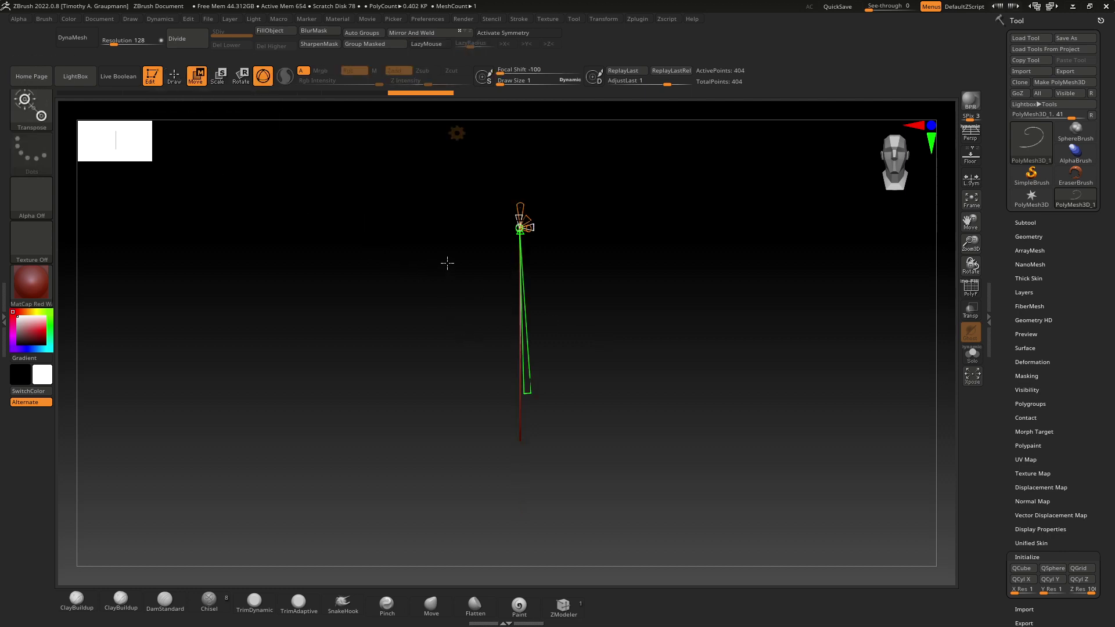
left_click(456, 135)
left_click(438, 150)
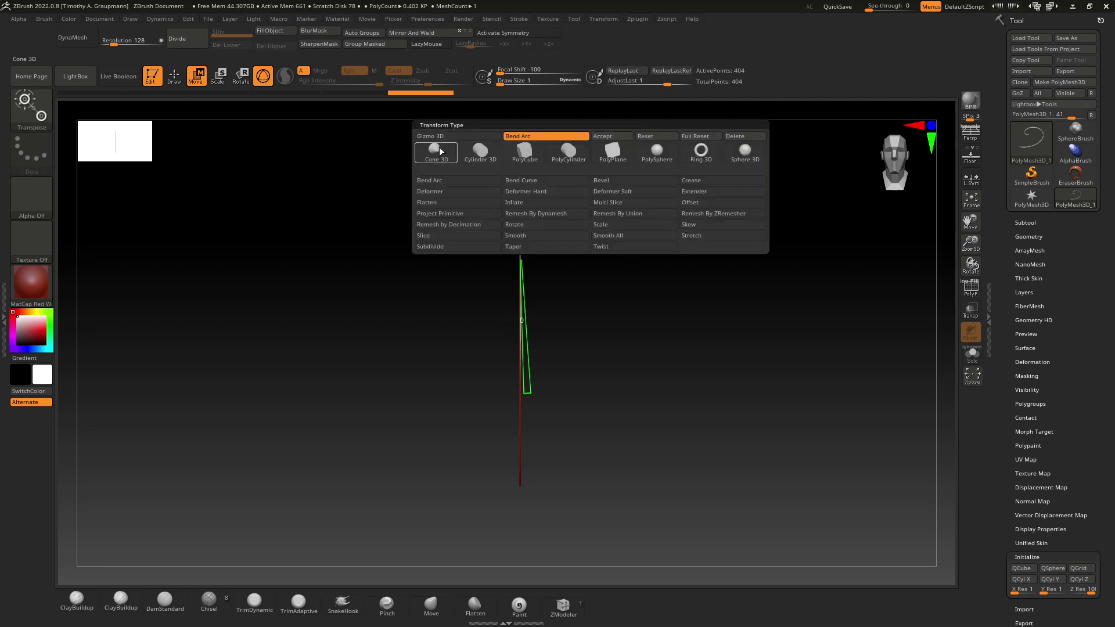
left_click(430, 137)
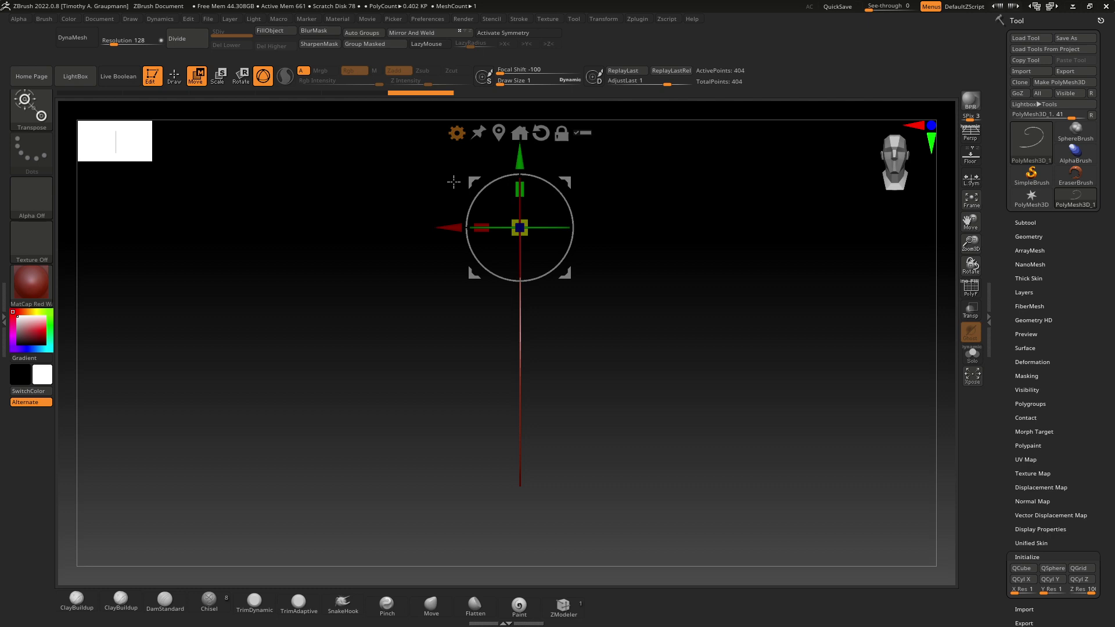
left_click_drag(548, 236, 462, 238)
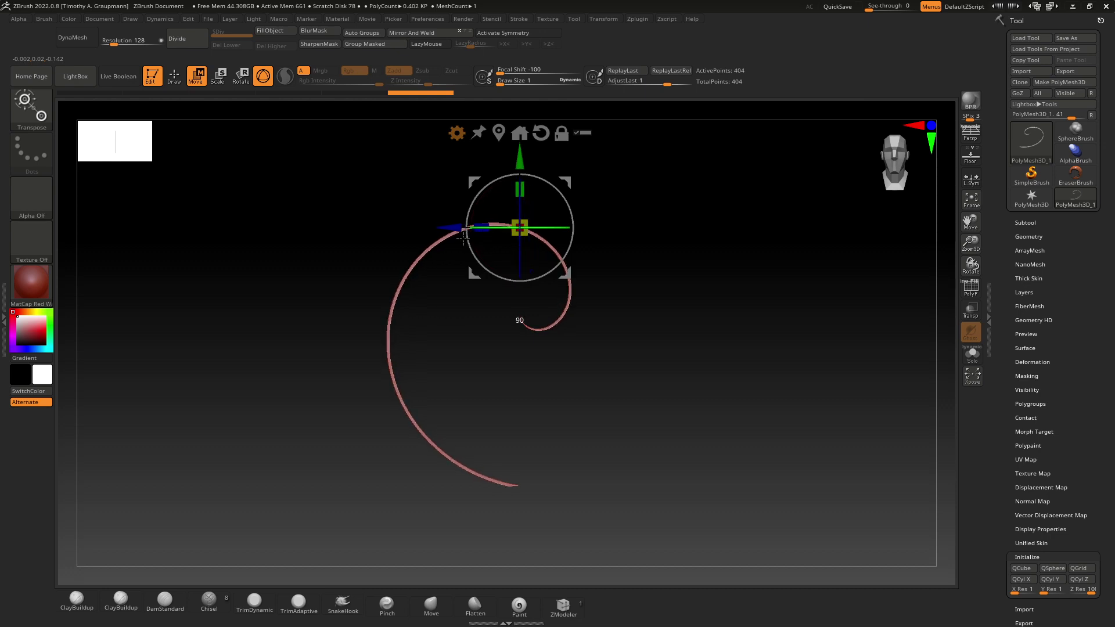
key("q")
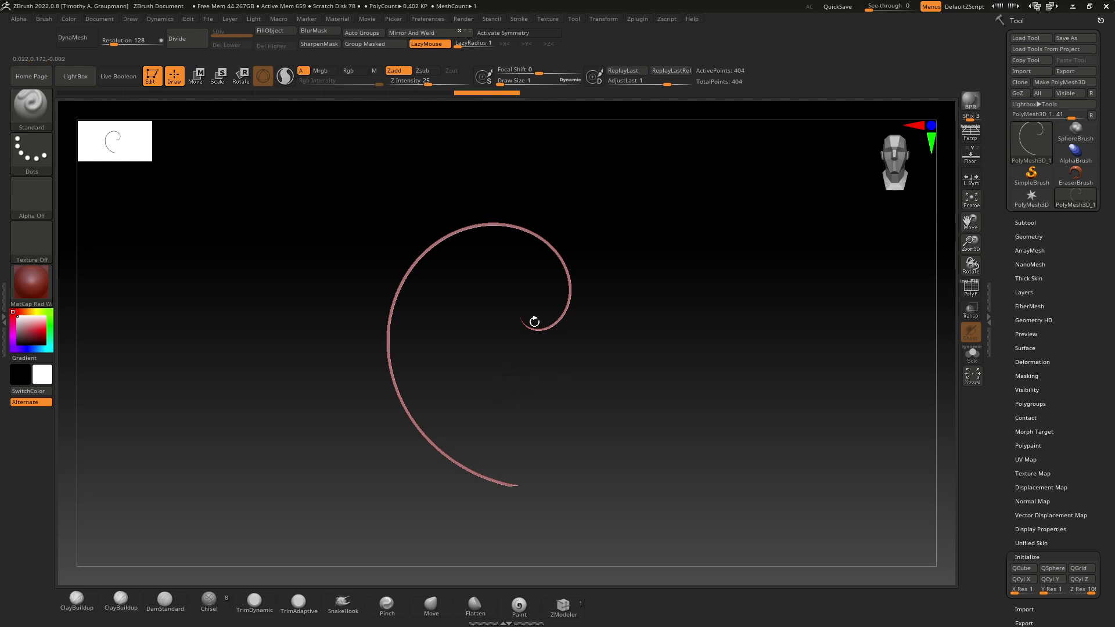
- Insert NanoMesh cube instances on All Polygons of the spiral band with ZModeler
scroll(403, 373, "up", 10)
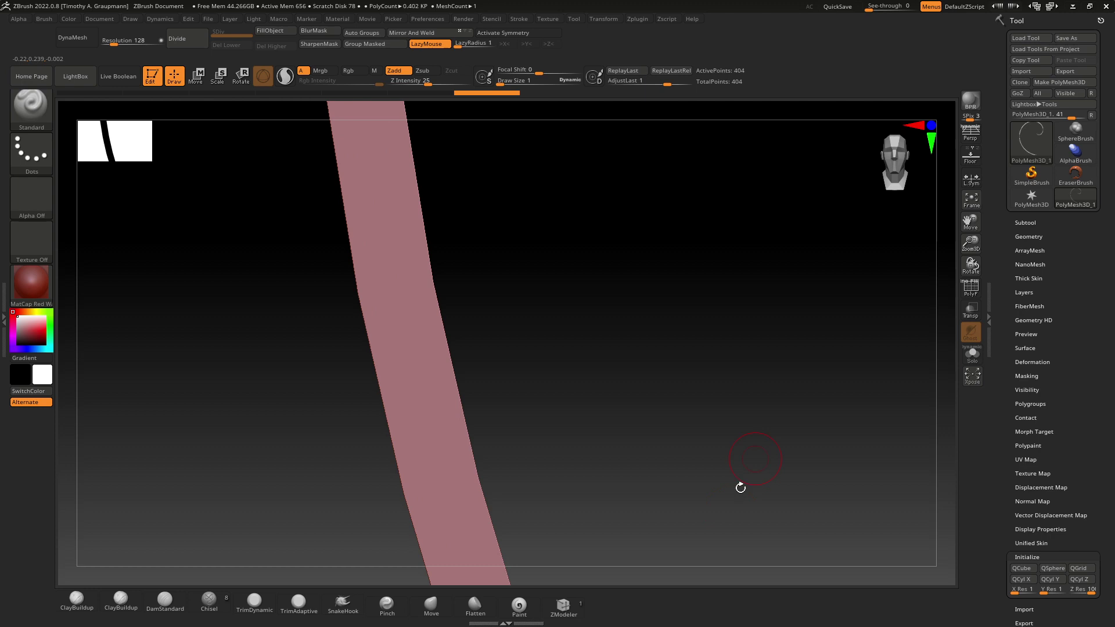
left_click(562, 606)
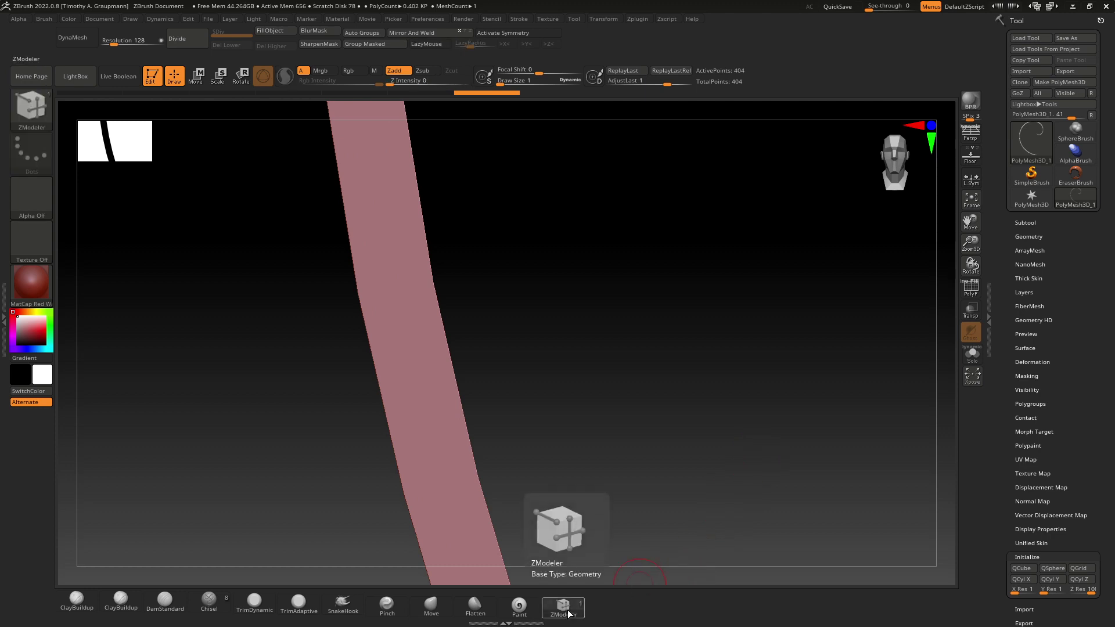
key("space")
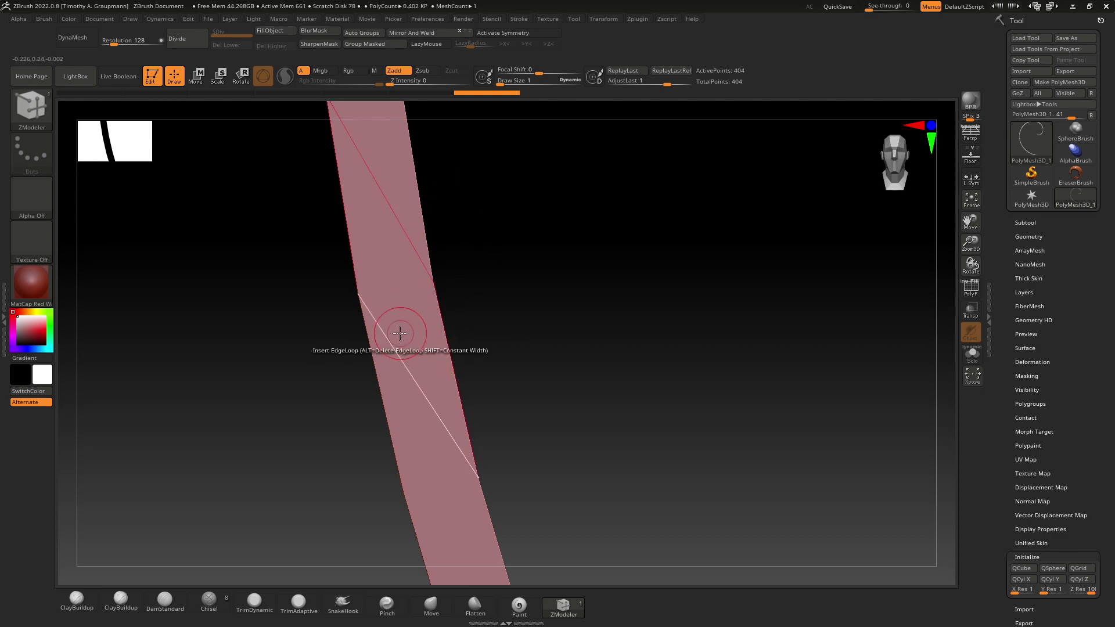
key("space")
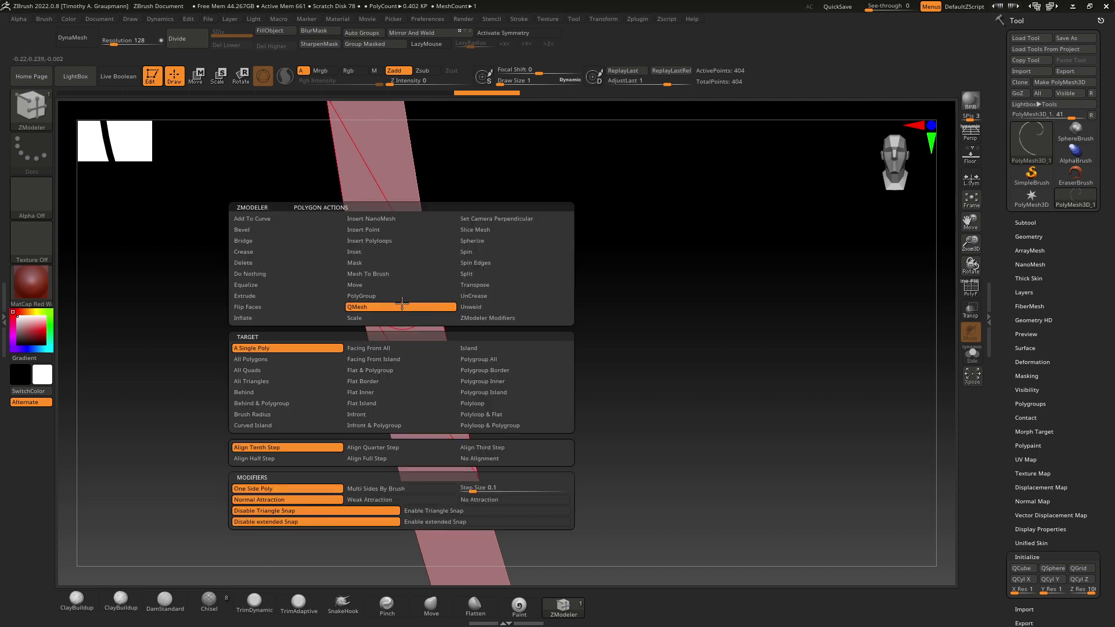
left_click(266, 359)
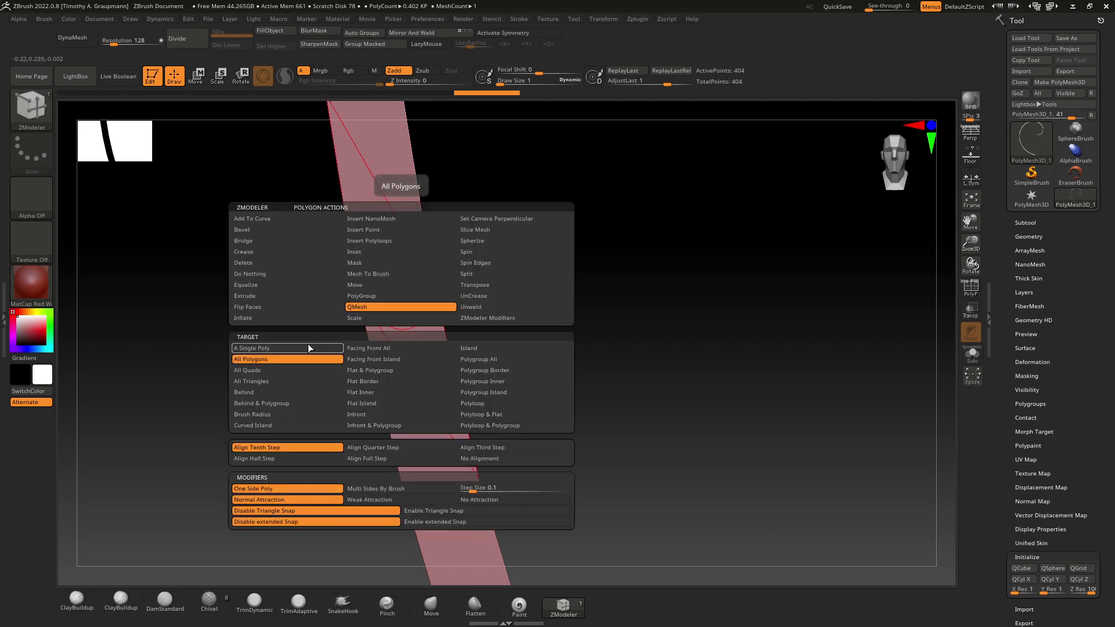
left_click(381, 219)
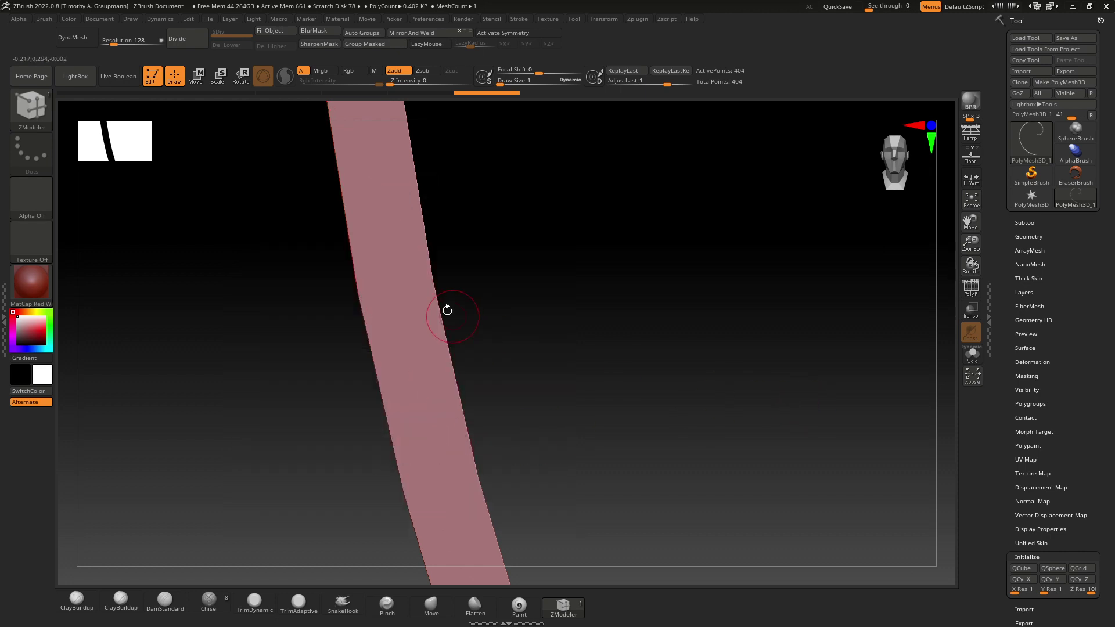
left_click(398, 316)
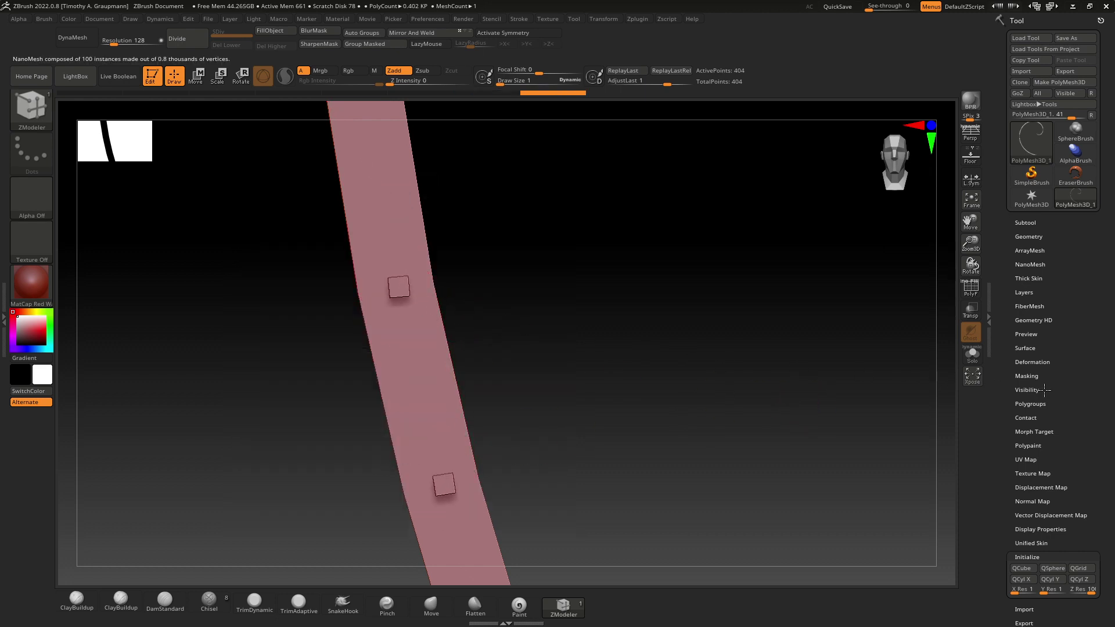
- Orbit, frame and zoom to show the whole spiral band with its cube instances
left_click_drag(644, 446, 638, 373)
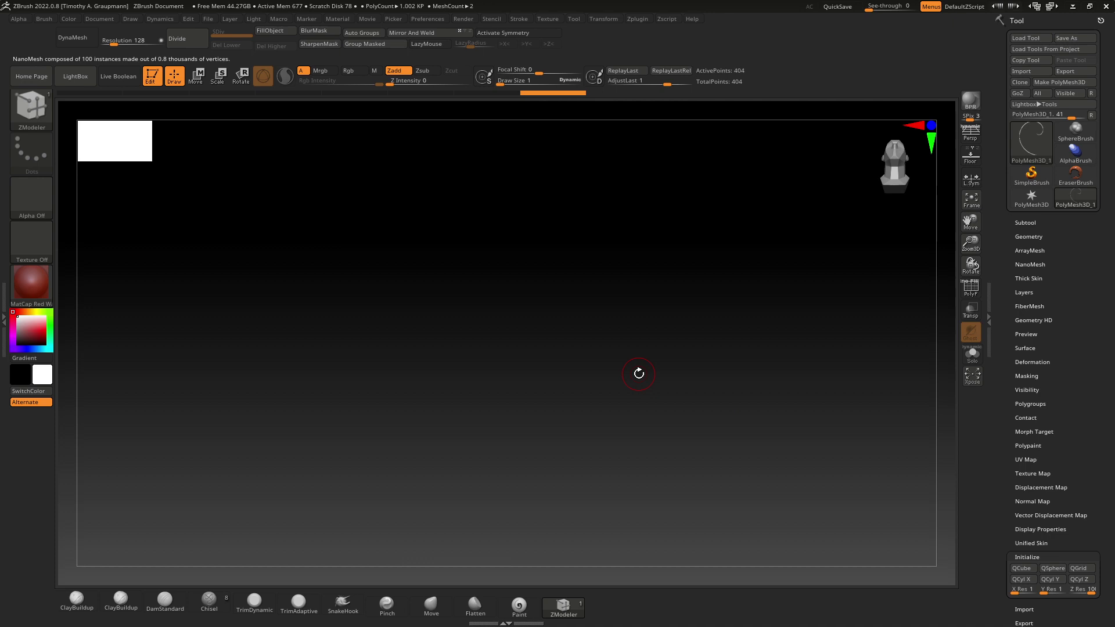
key("f")
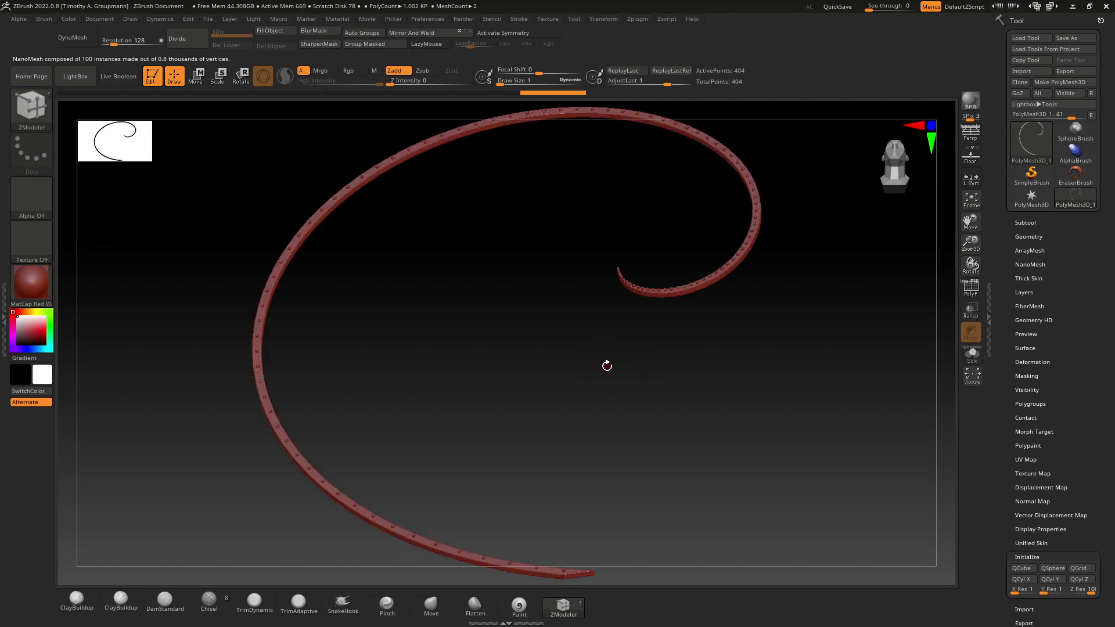
left_click_drag(538, 314, 732, 329)
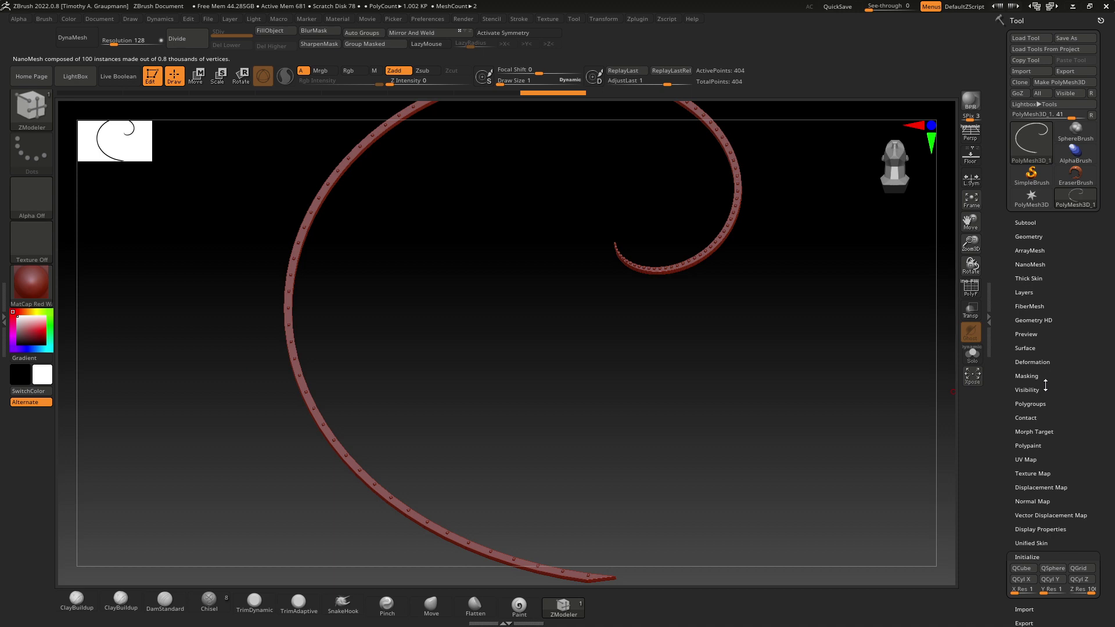
- Set the NanoMesh Width to 8.69171, then frame and orbit the spiral to see the crossbars
left_click(1032, 264)
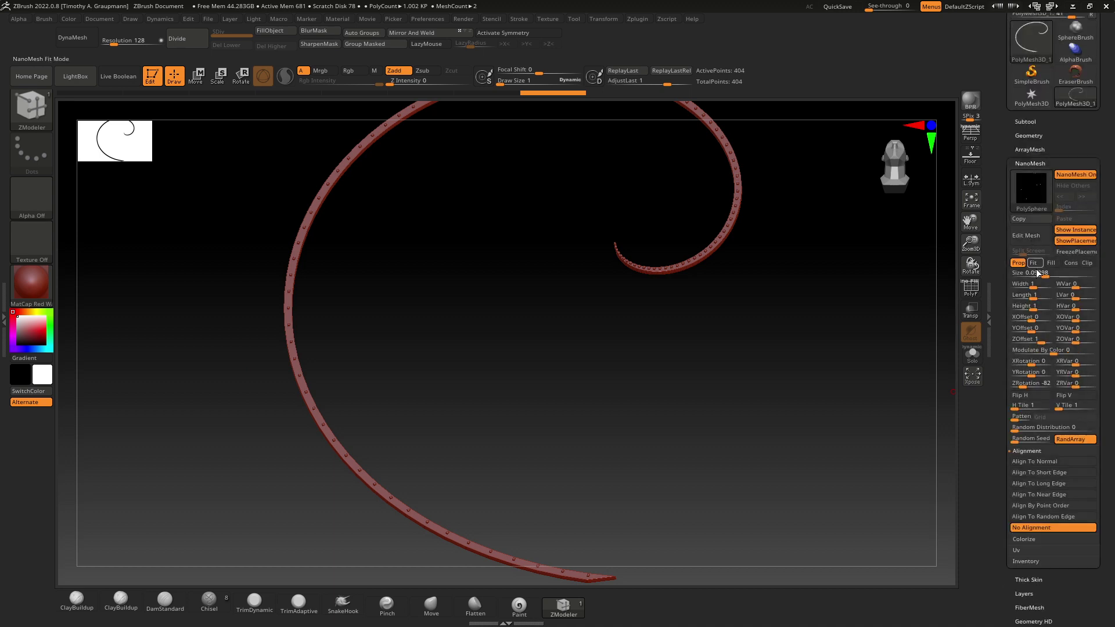
mouse_move(1032, 287)
left_mouse_down()
mouse_move(1062, 284)
mouse_move(1044, 284)
left_mouse_up()
left_click_drag(707, 321, 681, 351)
key("f")
mouse_move(668, 394)
left_mouse_down()
mouse_move(654, 396)
mouse_move(622, 360)
mouse_move(684, 388)
mouse_move(657, 406)
mouse_move(721, 420)
mouse_move(662, 401)
mouse_move(659, 358)
mouse_move(707, 339)
mouse_move(703, 356)
mouse_move(652, 356)
mouse_move(684, 378)
mouse_move(699, 281)
mouse_move(707, 318)
mouse_move(683, 371)
mouse_move(612, 391)
mouse_move(674, 387)
left_mouse_up()
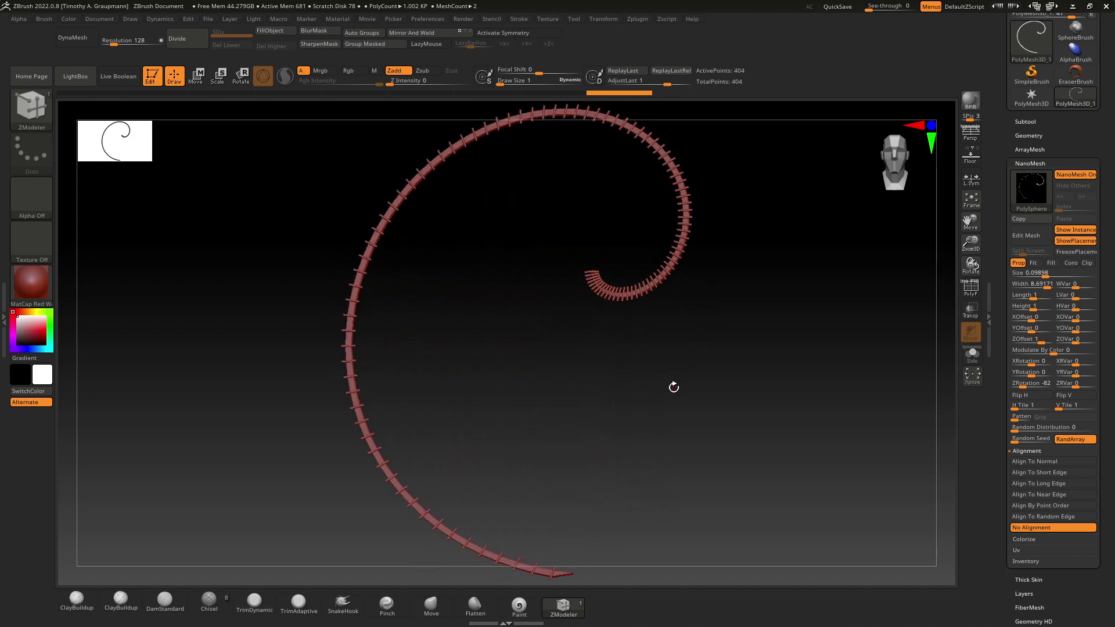